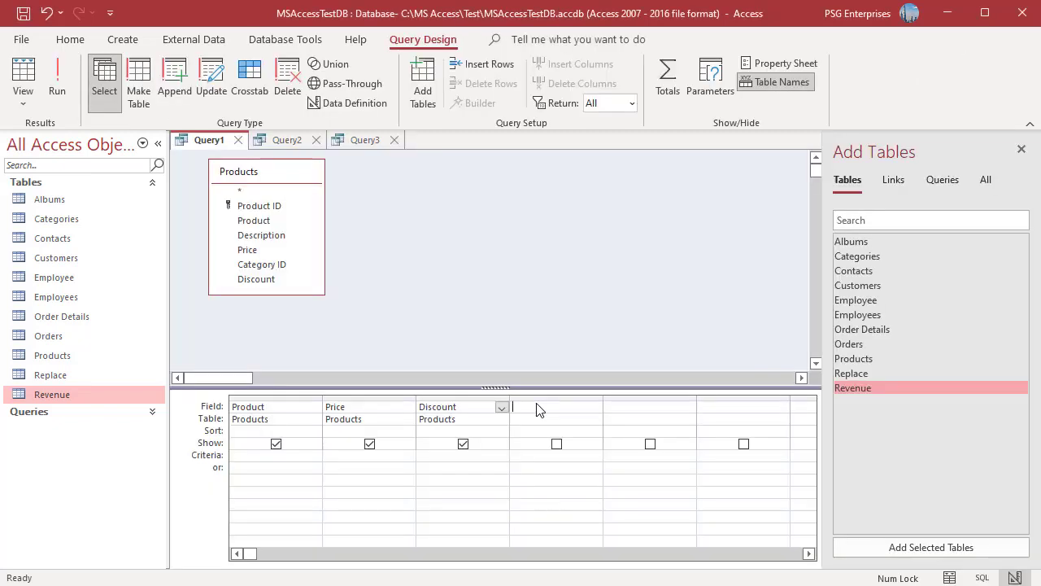
- Add a Query1 field 'Sale Price: [Price] - ([Price]*[Discount]/100)' and run the query
left_click(536, 407)
right_click(534, 406)
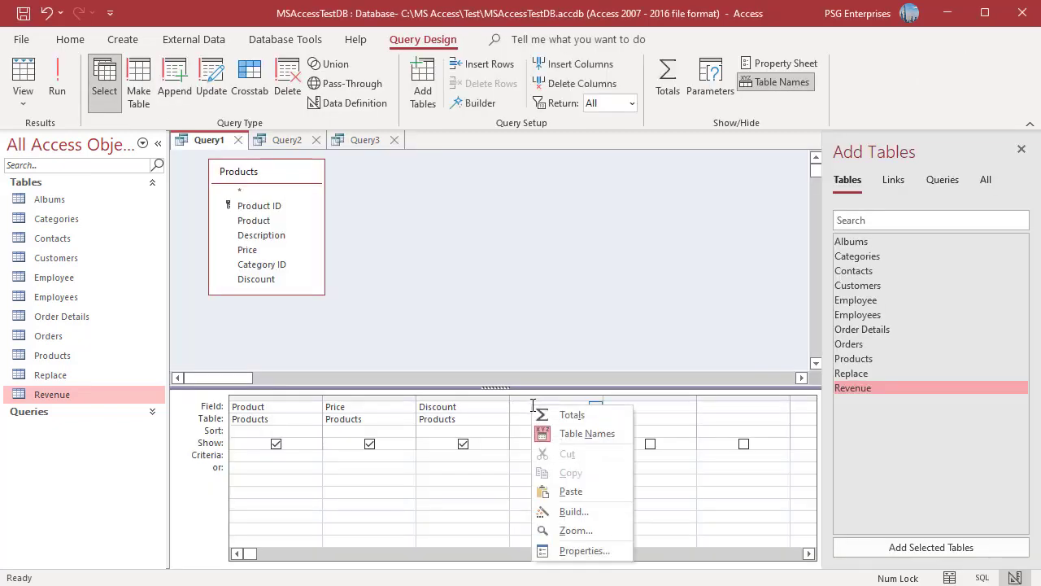
left_click(574, 530)
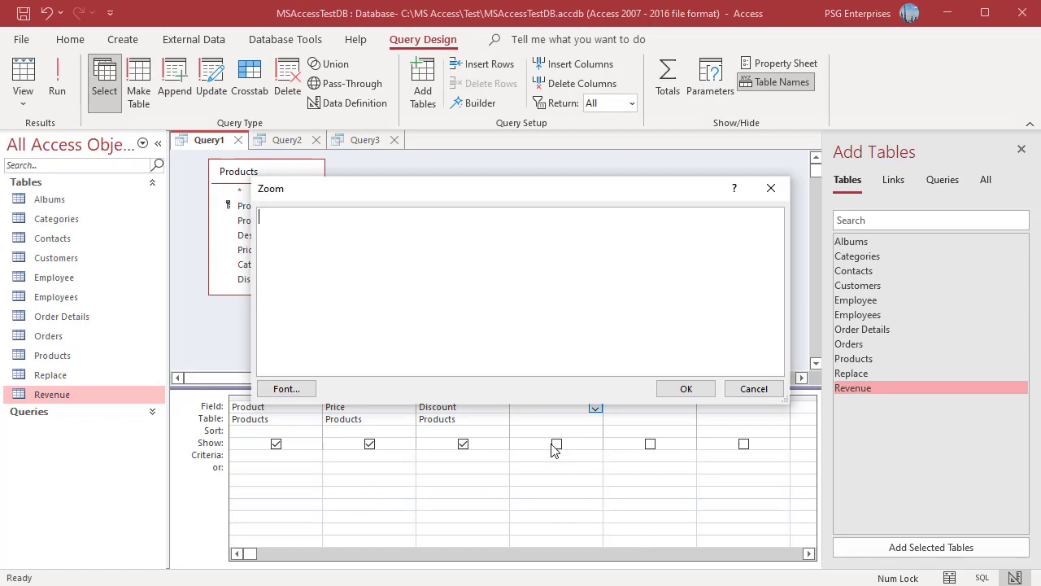
type("Sale Price : [Price] - ([Price]*[Discount]/100)")
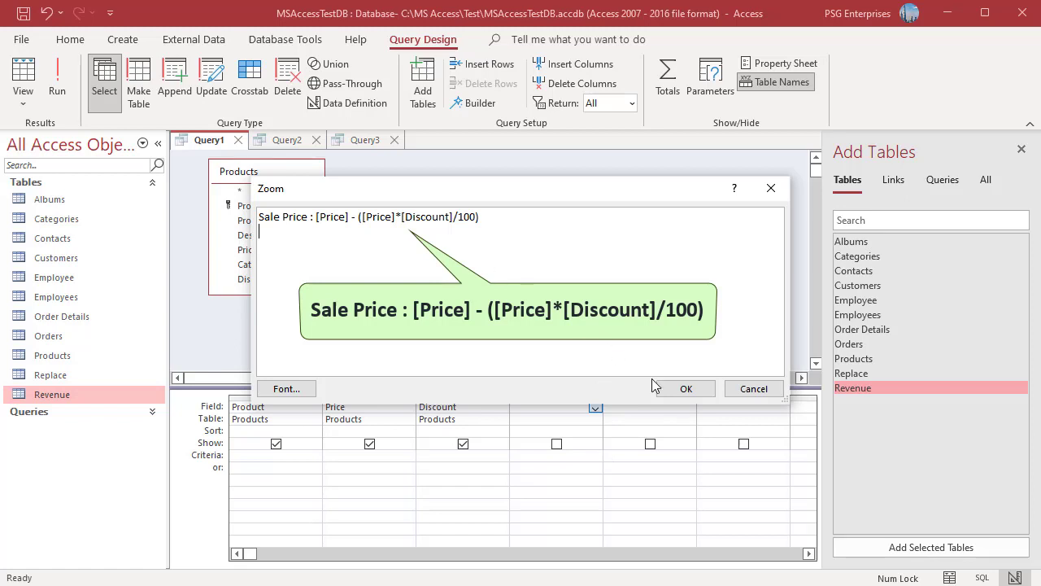
left_click(686, 389)
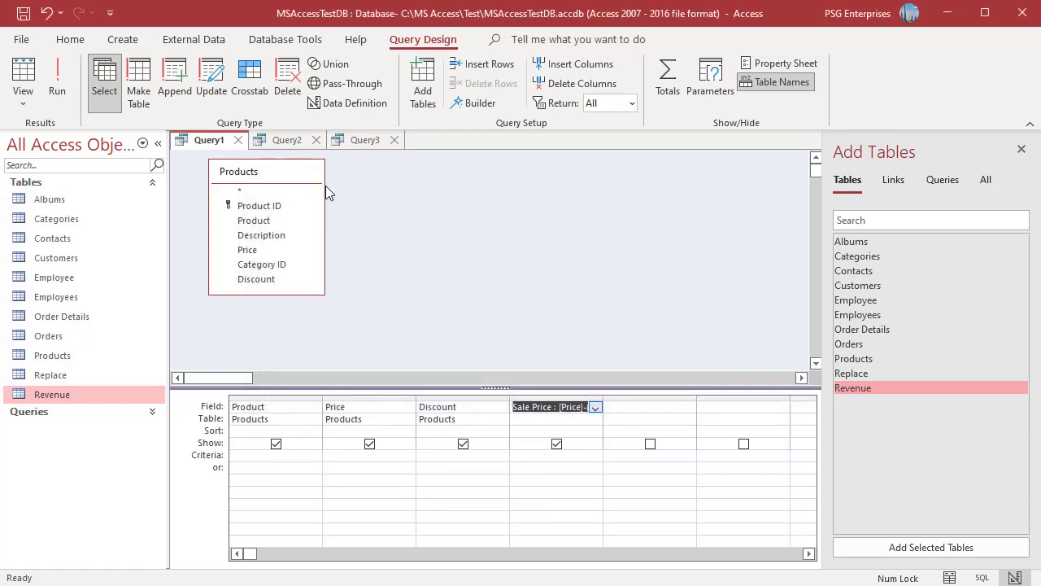
left_click(59, 91)
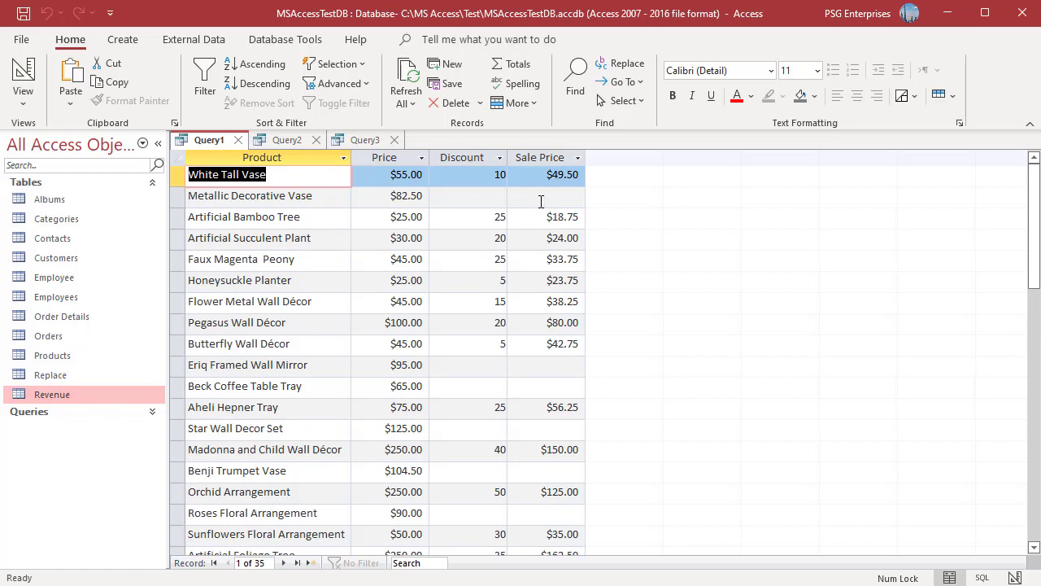
- Add 'Sale Price 2: [Price] - ([Price]*Nz([Discount])/100)' to Query1 and run it
left_click(1014, 577)
right_click(610, 410)
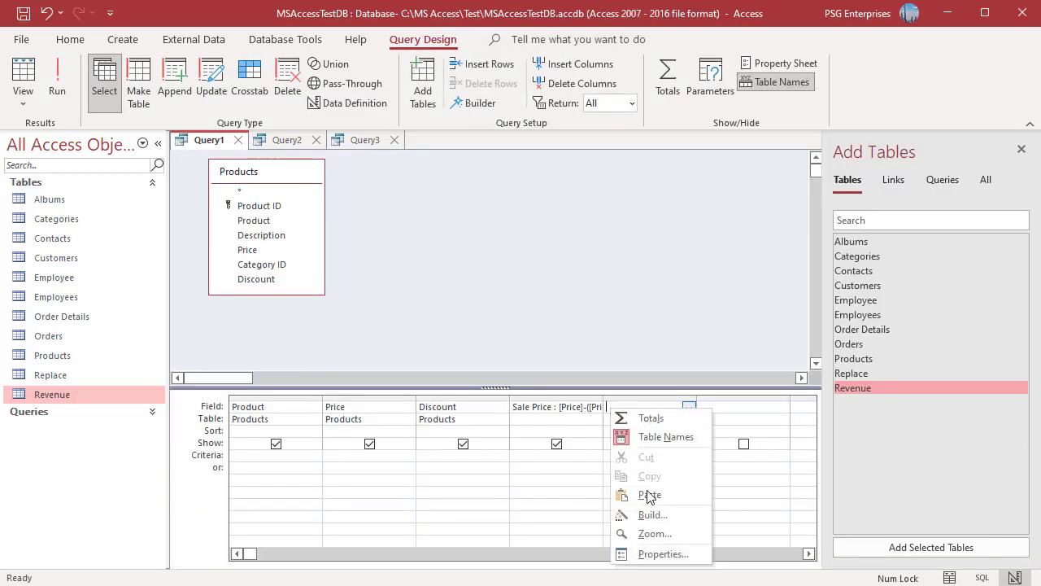
left_click(653, 533)
type("Sale Price 2 : [Price] - ([Price]*Nz([Discount])/100)")
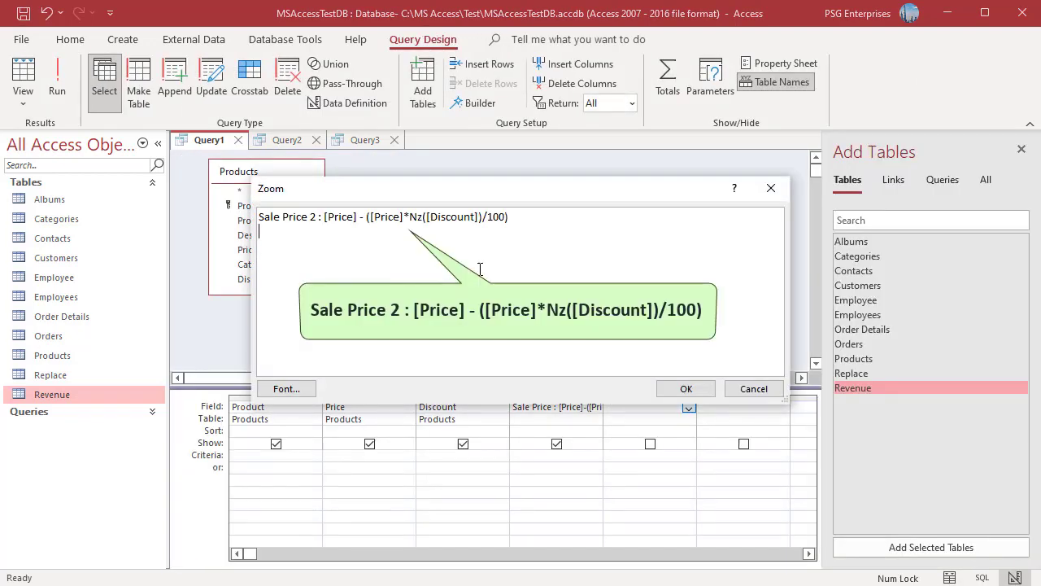
left_click(683, 388)
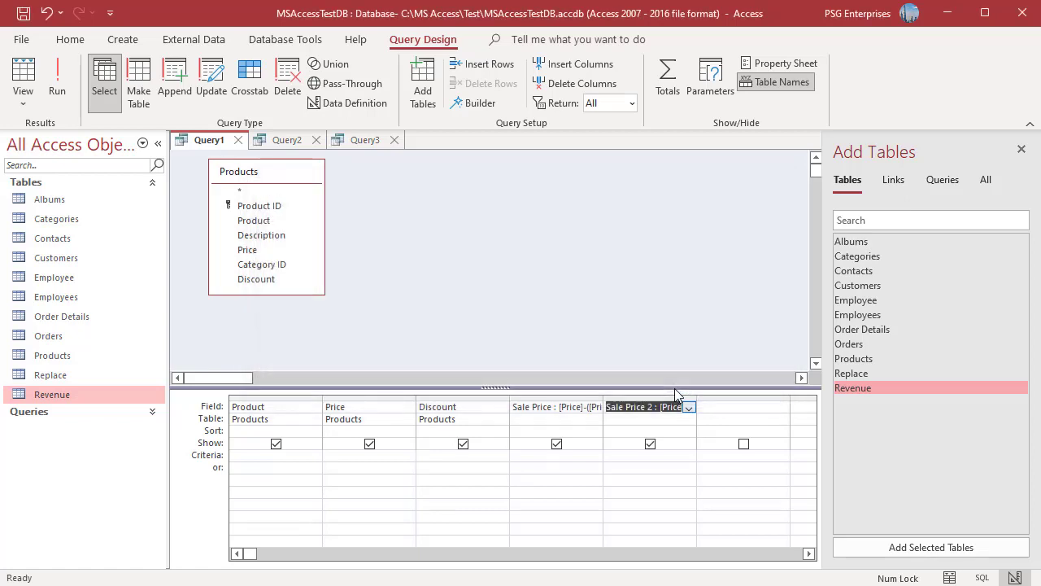
left_click(57, 84)
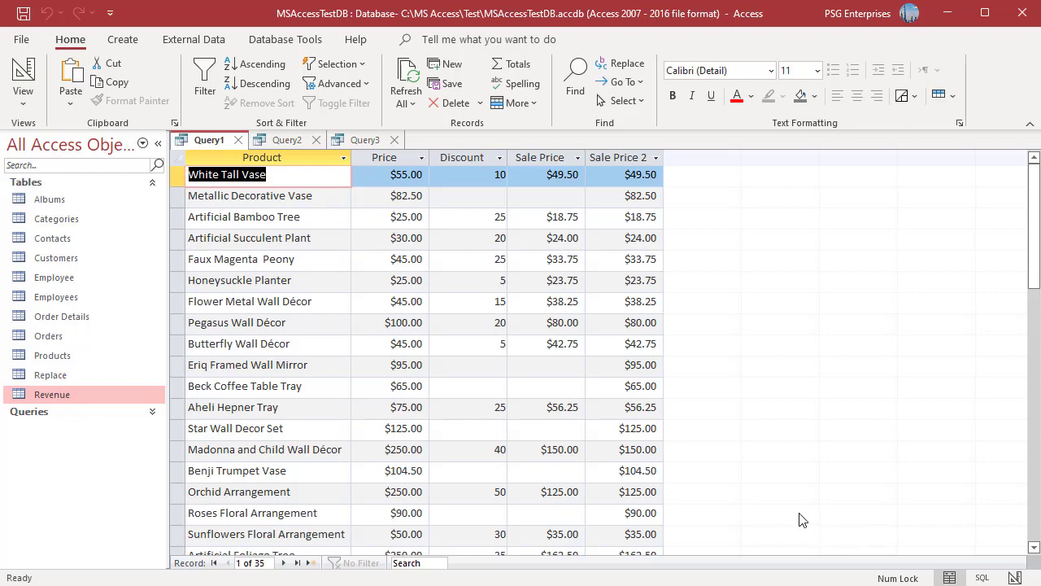
- In Query2, add field 'Product Description: Nz([Description],"N/A")' and run the query
key("ctrl+F6")
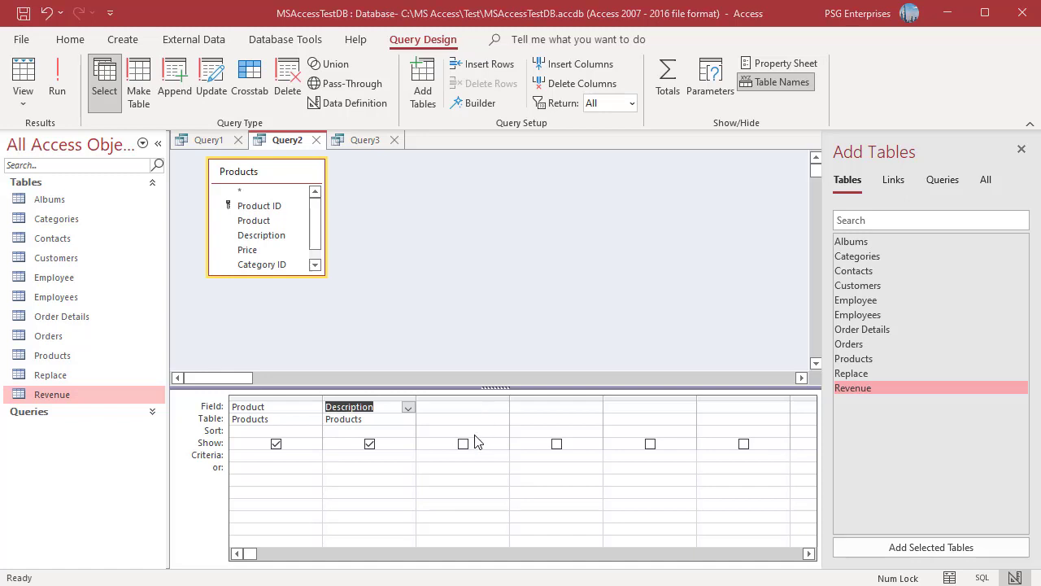
right_click(431, 406)
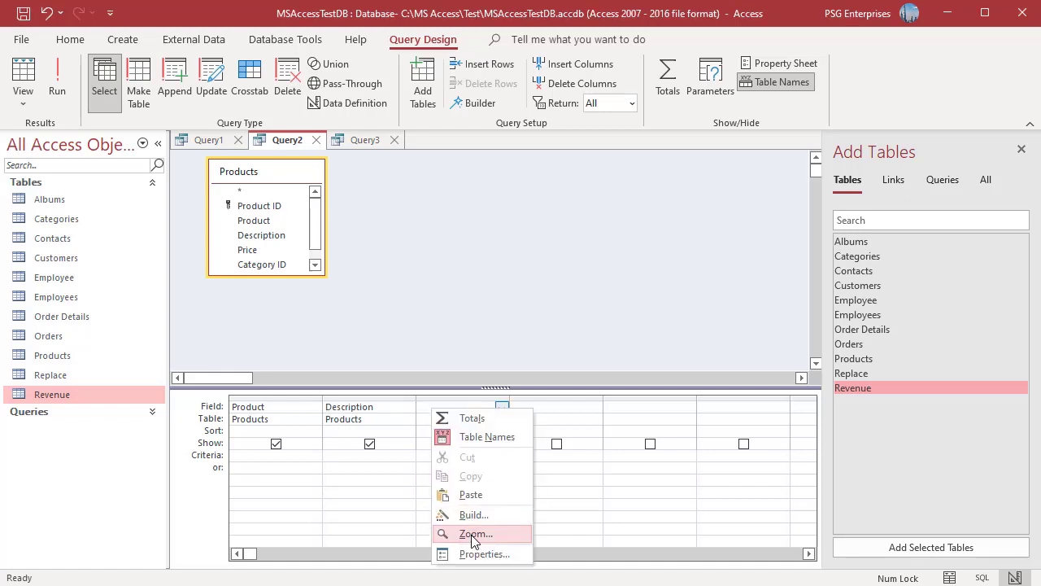
left_click(455, 532)
type("Product Description : Nz([Description ],\"N/A\")")
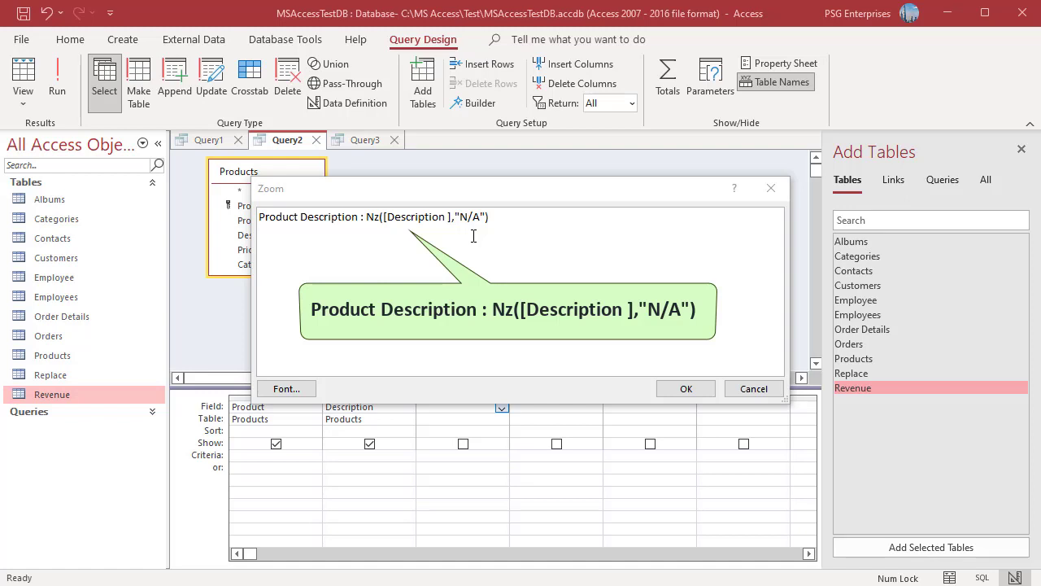
left_click(686, 388)
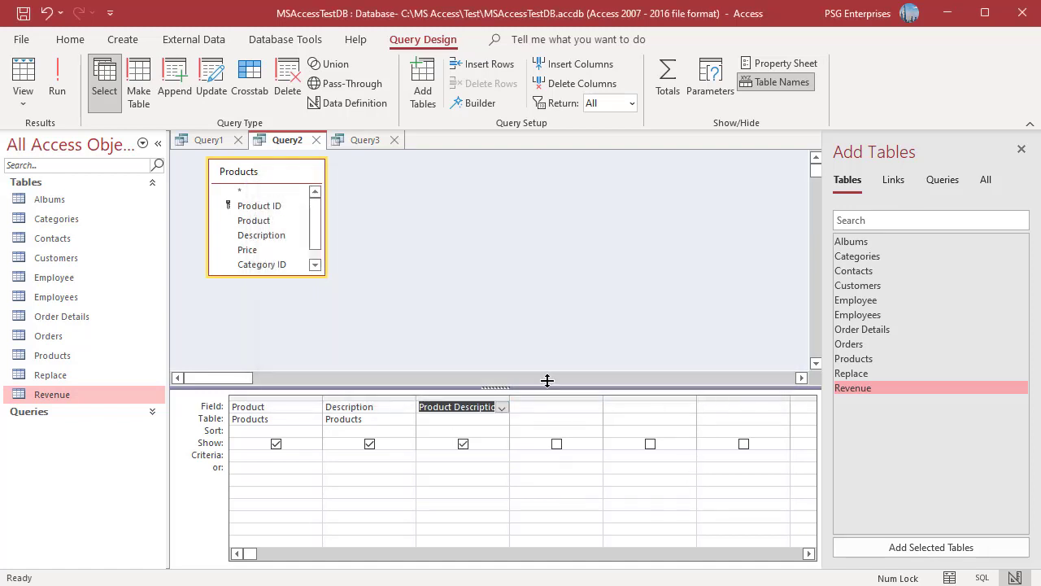
left_click(55, 101)
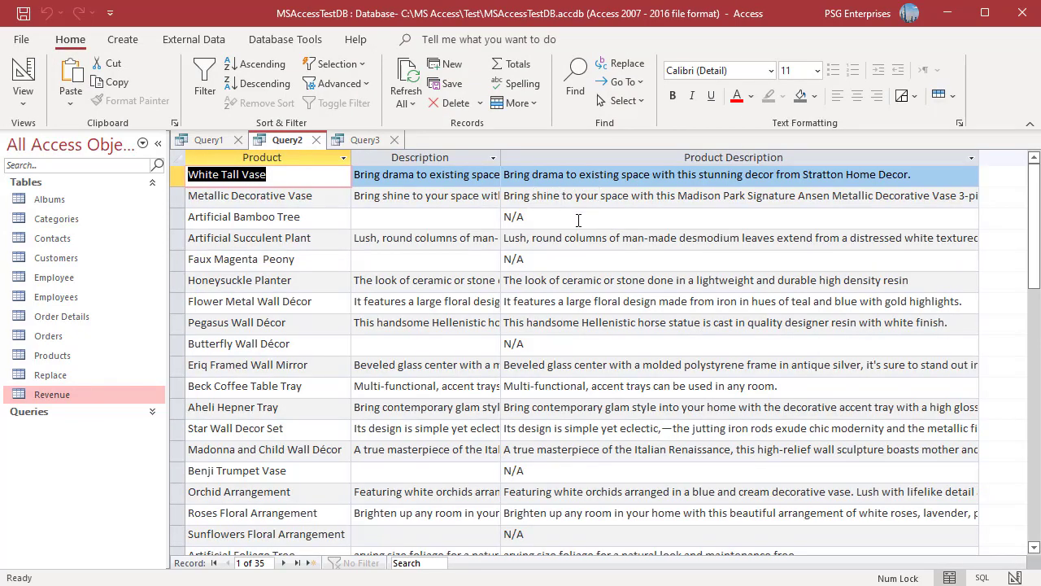
- Paste the IIf/IsNull Profit 1 expression into Query3's fourth field and run the query
left_click(365, 139)
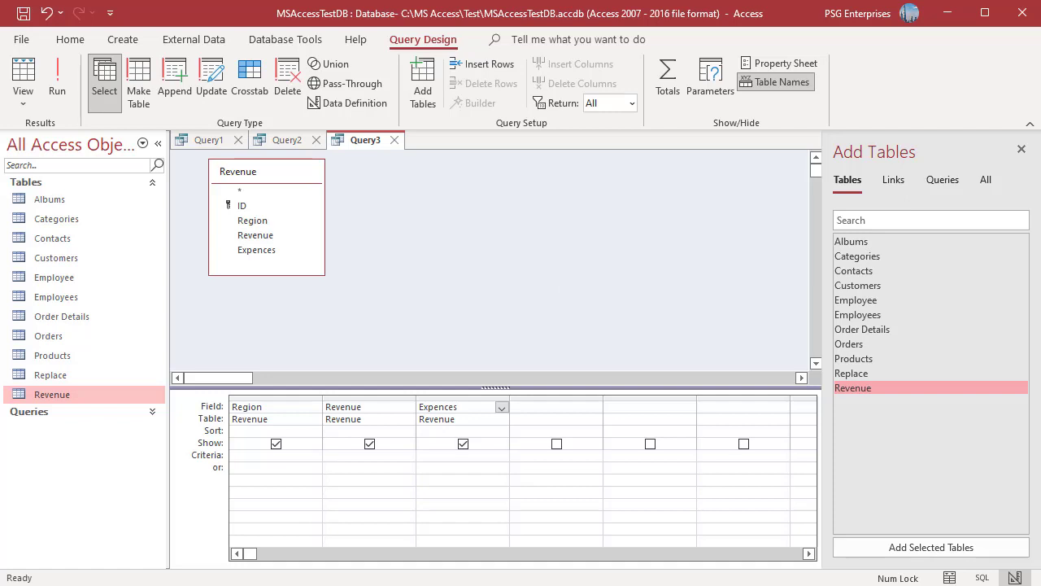
right_click(528, 404)
left_click(565, 533)
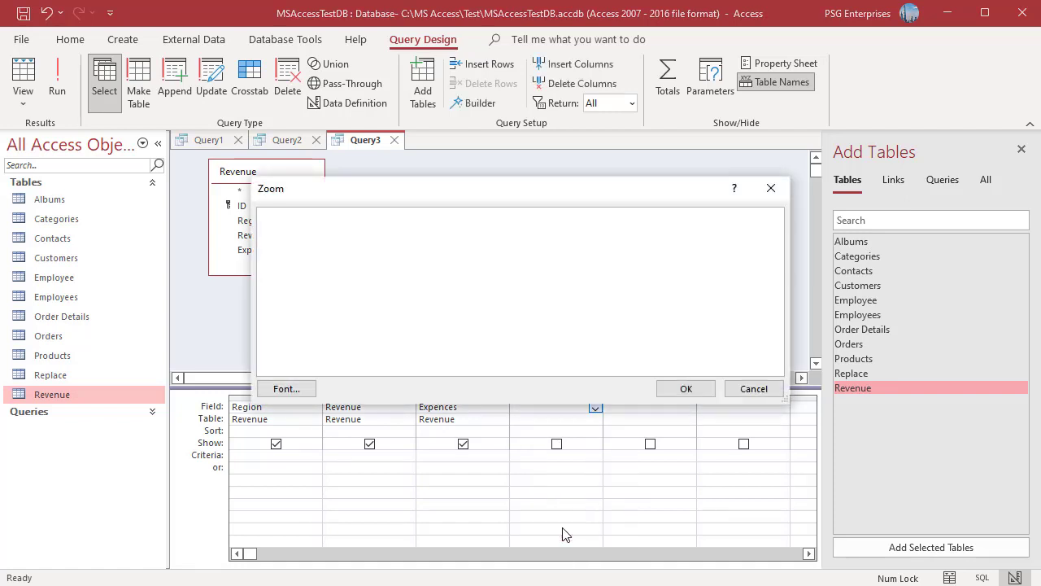
type("Profit 1 : [Revenue]-IIf(IsNull([Expences]),0,[Expences])")
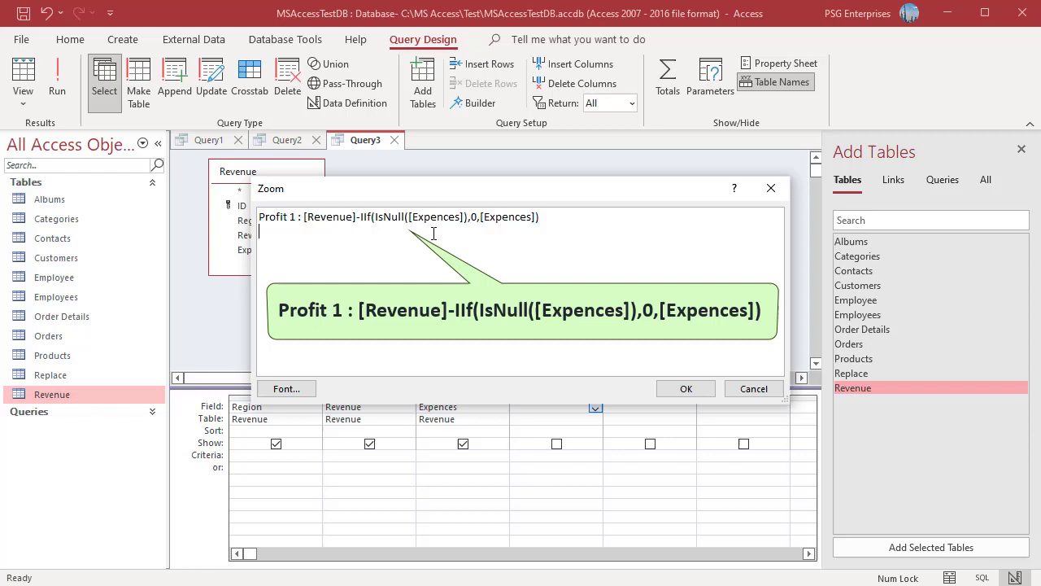
key("Return")
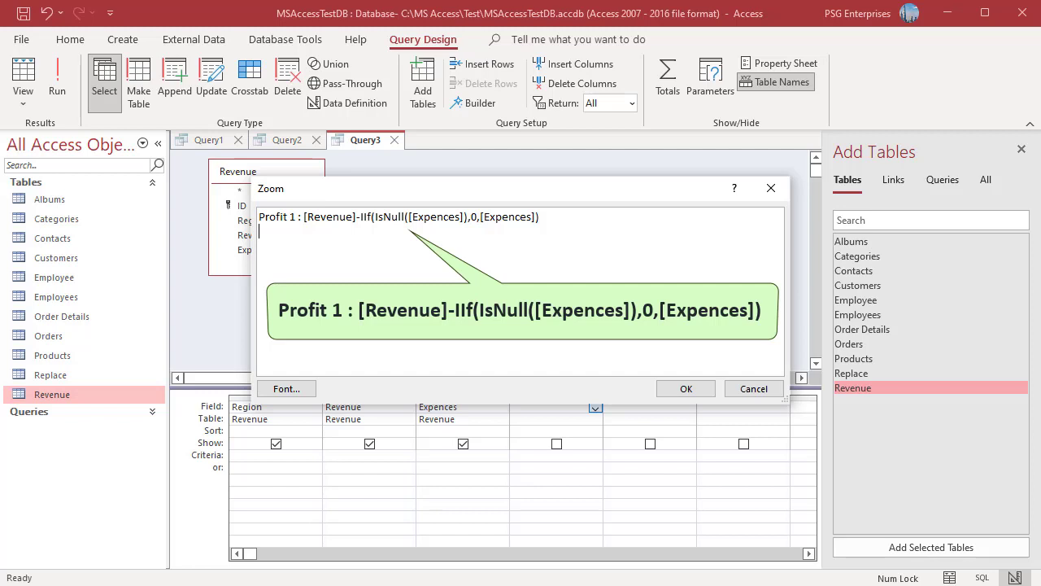
left_click(687, 390)
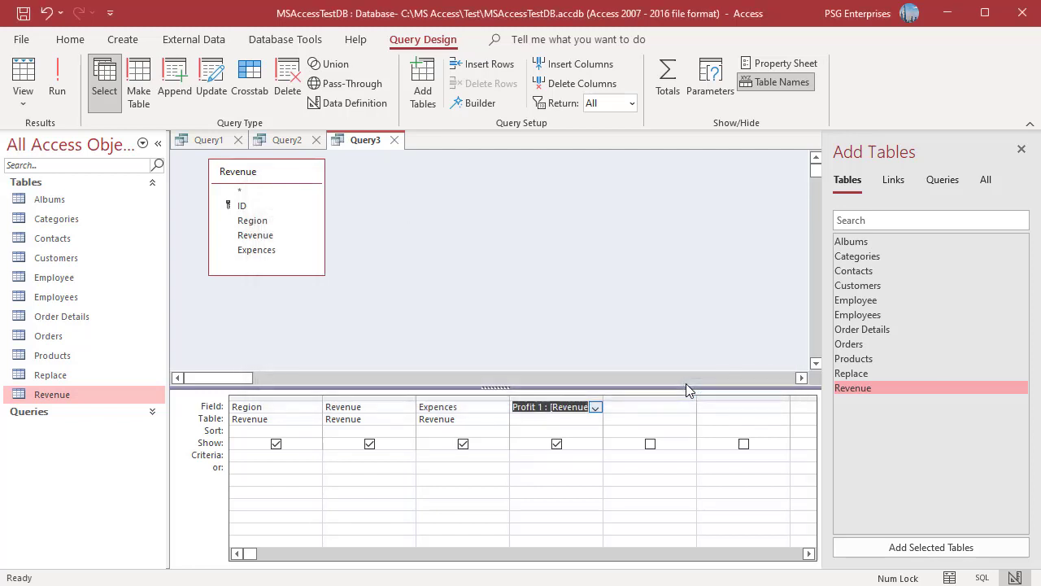
left_click(56, 92)
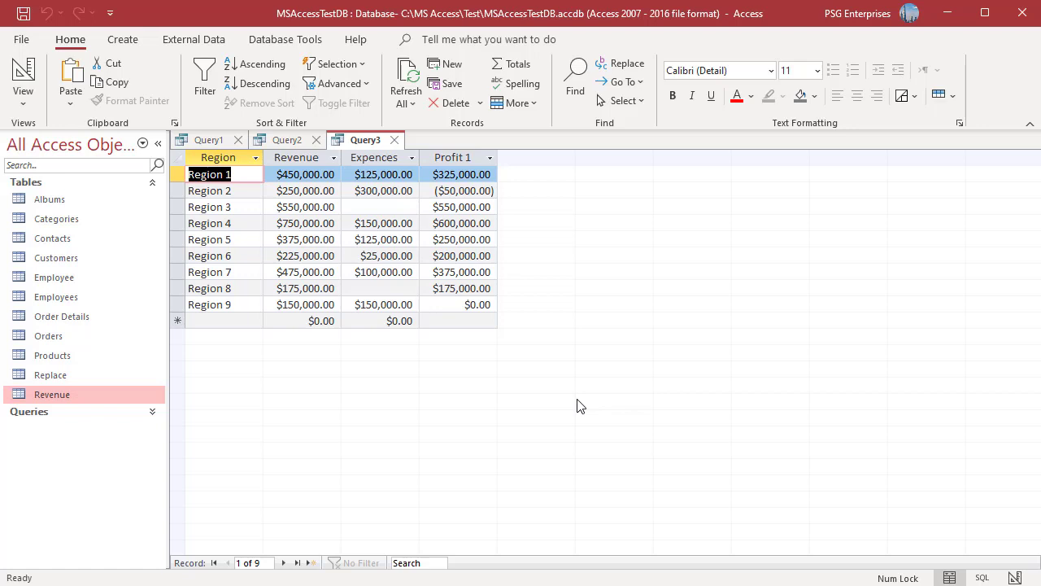
- Confirm the Nz-based Profit 2 field in Query3 and run it to compare with Profit 1
left_click(1014, 578)
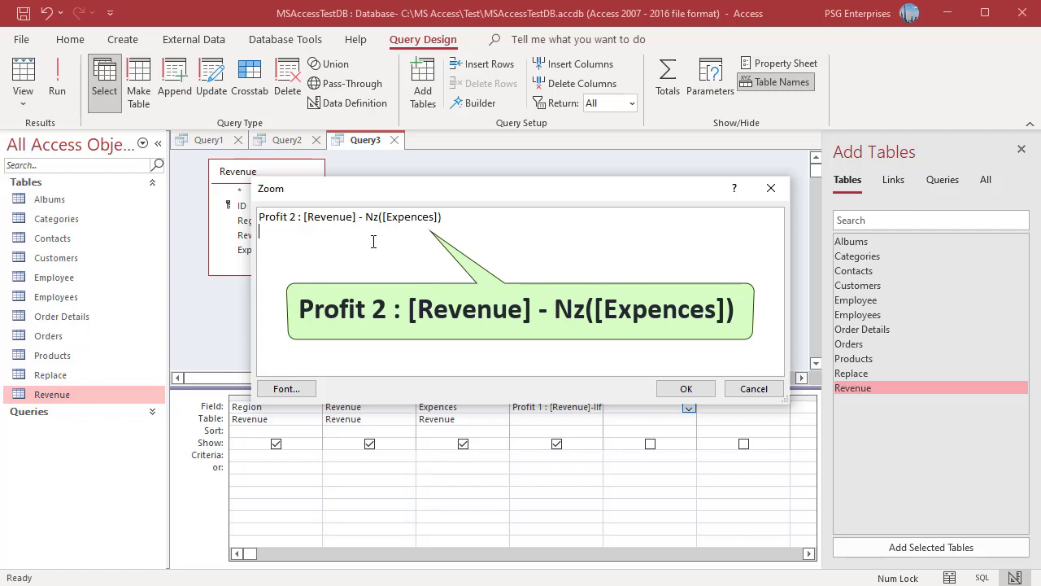
left_click(685, 389)
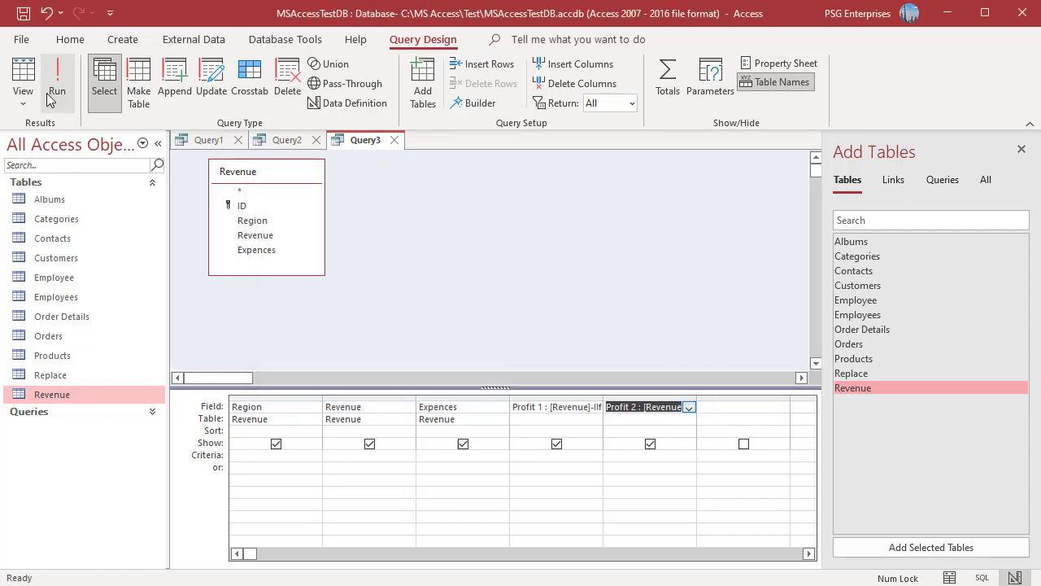
left_click(49, 96)
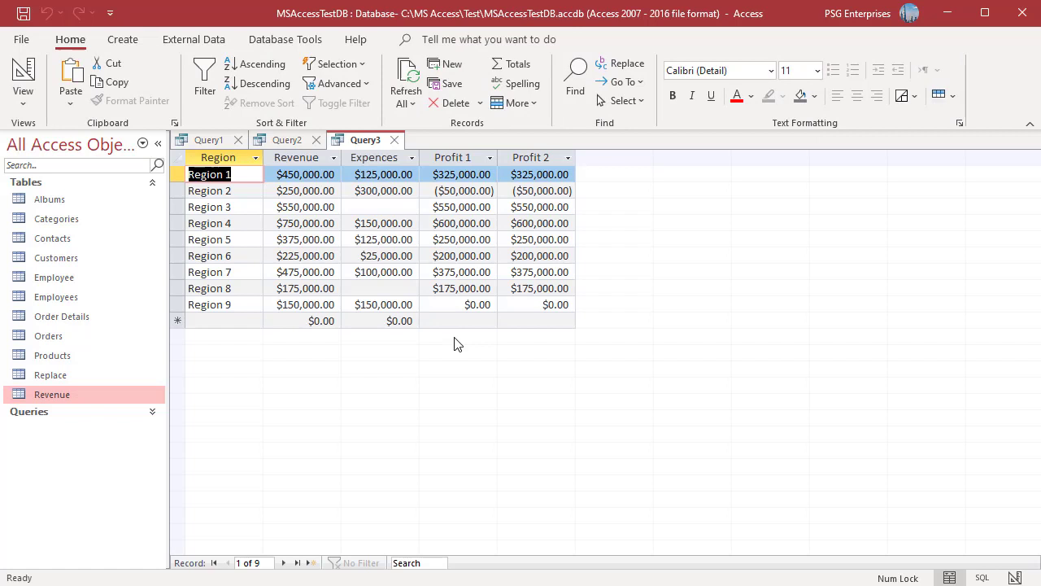